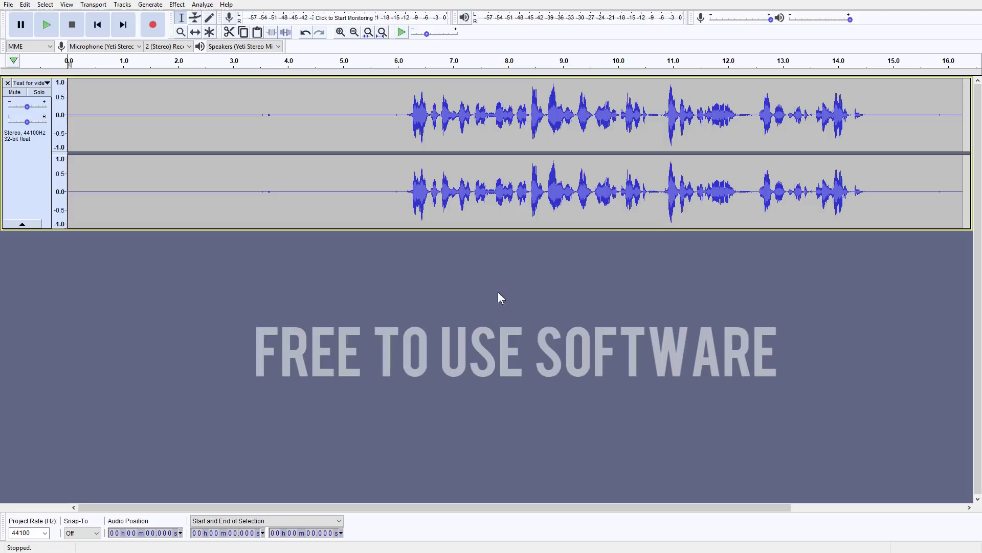
Step: Play the roughly 14-second voice clip from the start, then stop playback
{"action": "left_click", "coordinate": [47, 27]}
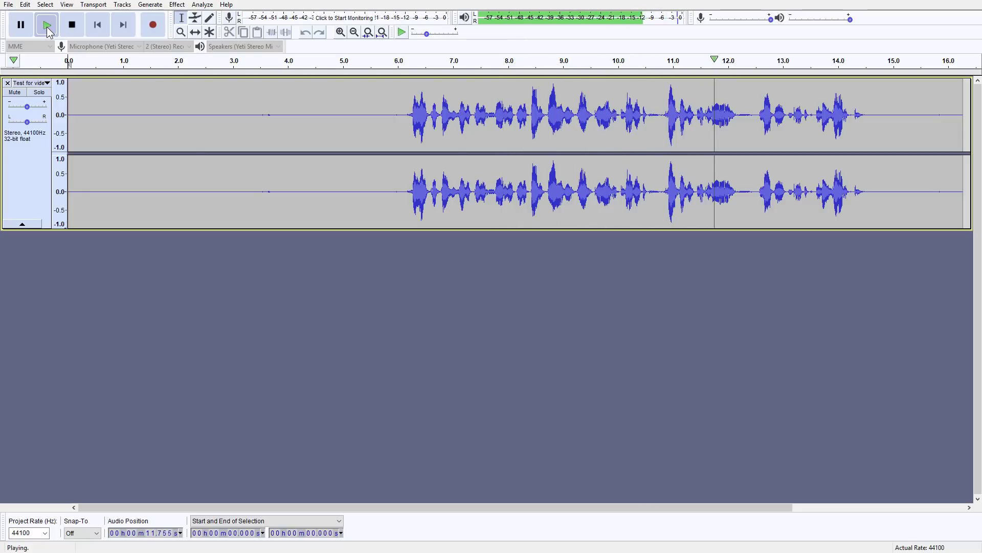
{"action": "left_click", "coordinate": [72, 31]}
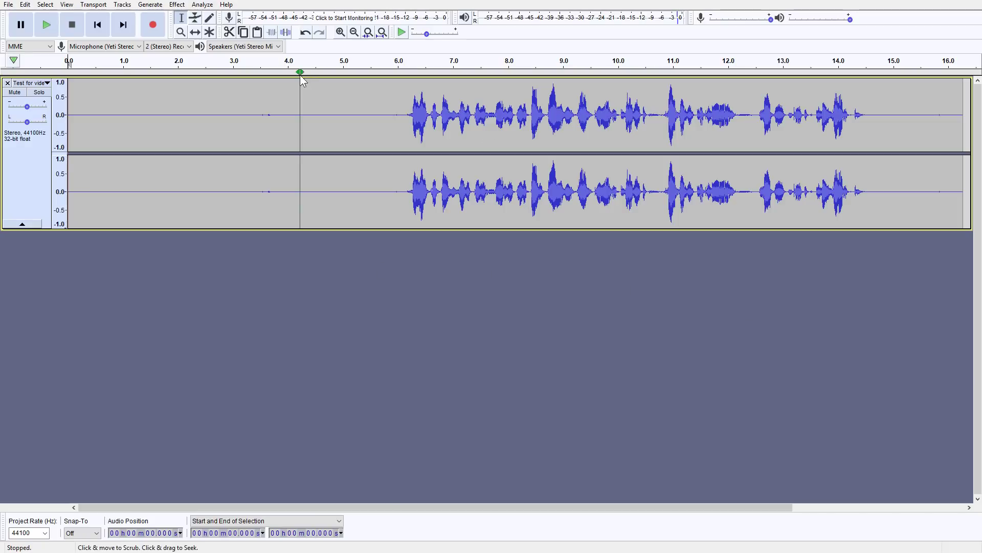
Step: Dismiss Equalization's 'No Audio Selected' warning and select the whole 16.268-second track with Ctrl+A
{"action": "left_click", "coordinate": [176, 5]}
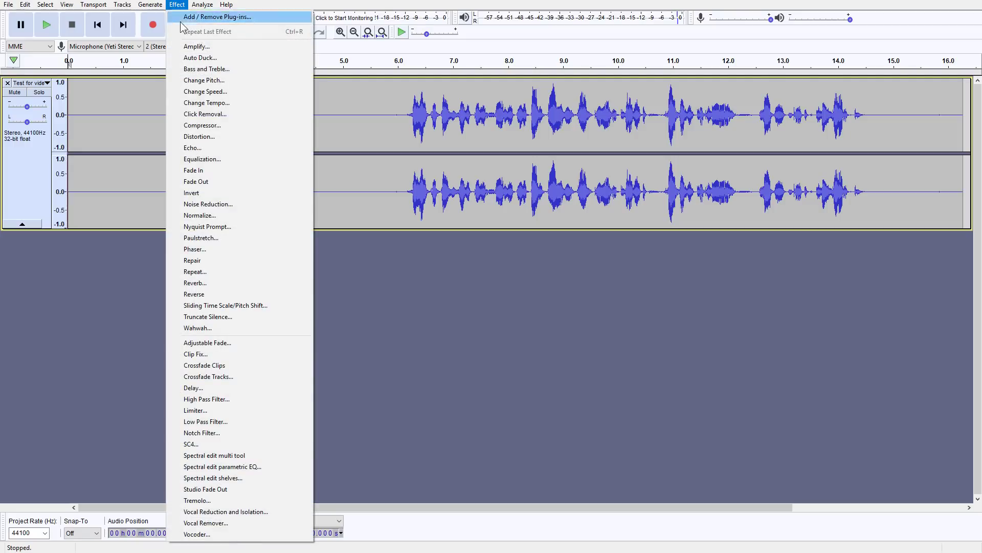
{"action": "left_click", "coordinate": [229, 161]}
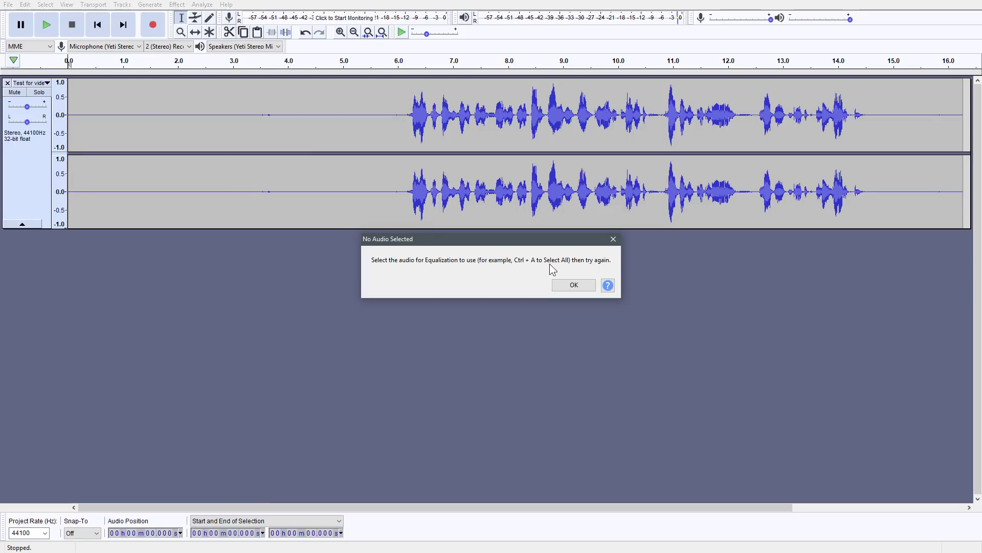
{"action": "left_click", "coordinate": [575, 286]}
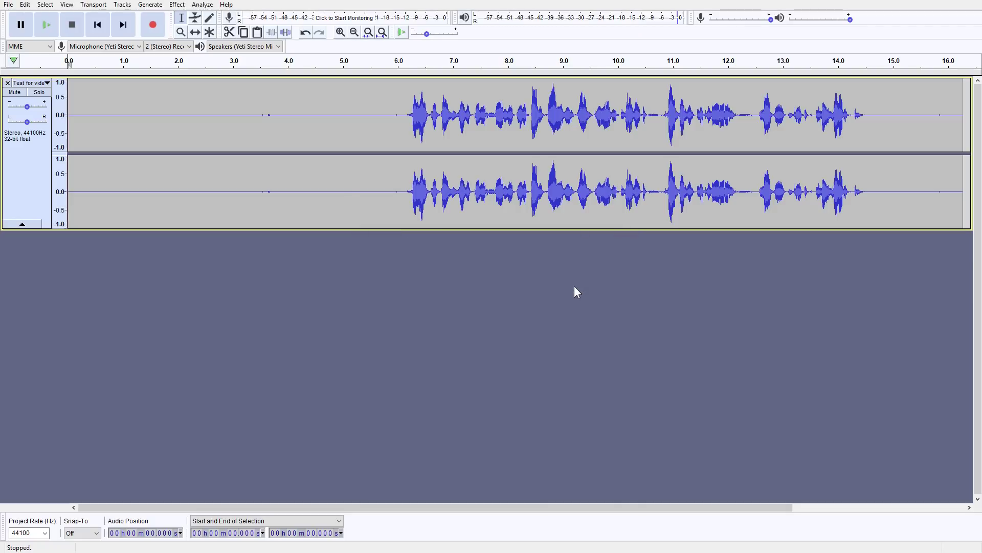
{"action": "key", "text": "ctrl+a"}
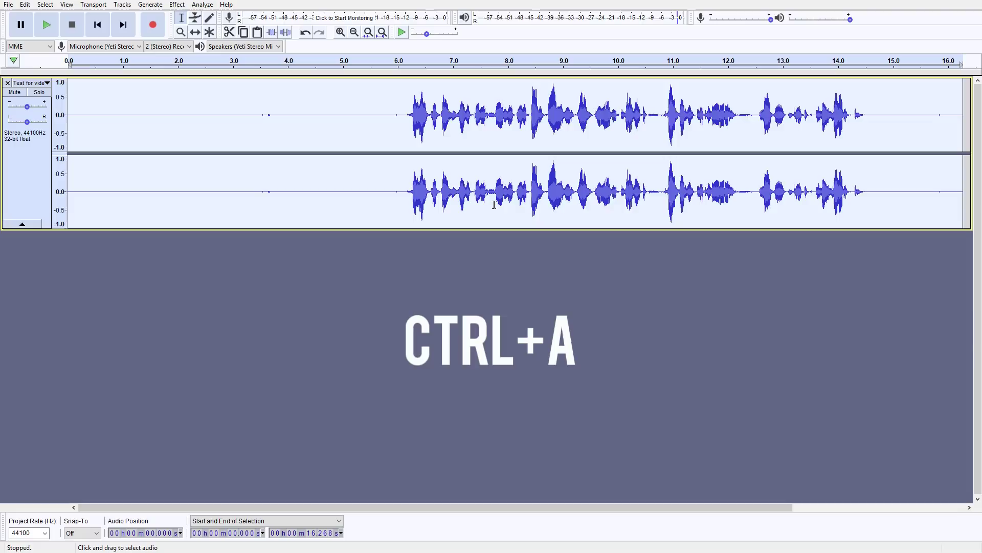
{"action": "left_click", "coordinate": [177, 5]}
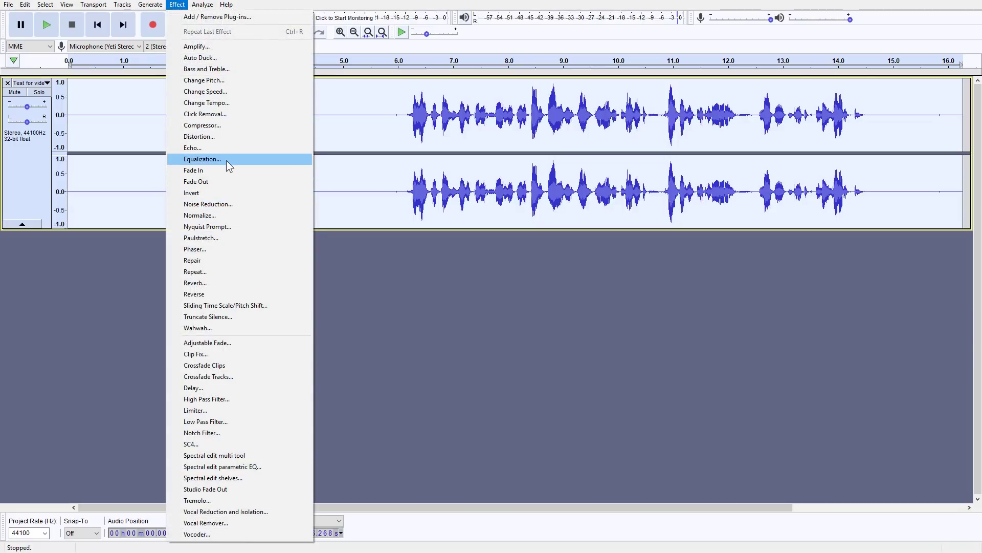
Step: Apply the Bass Boost equalization curve, reshaped to lift about 9 dB below 100 Hz and flatten by about 170 Hz
{"action": "left_click", "coordinate": [227, 161]}
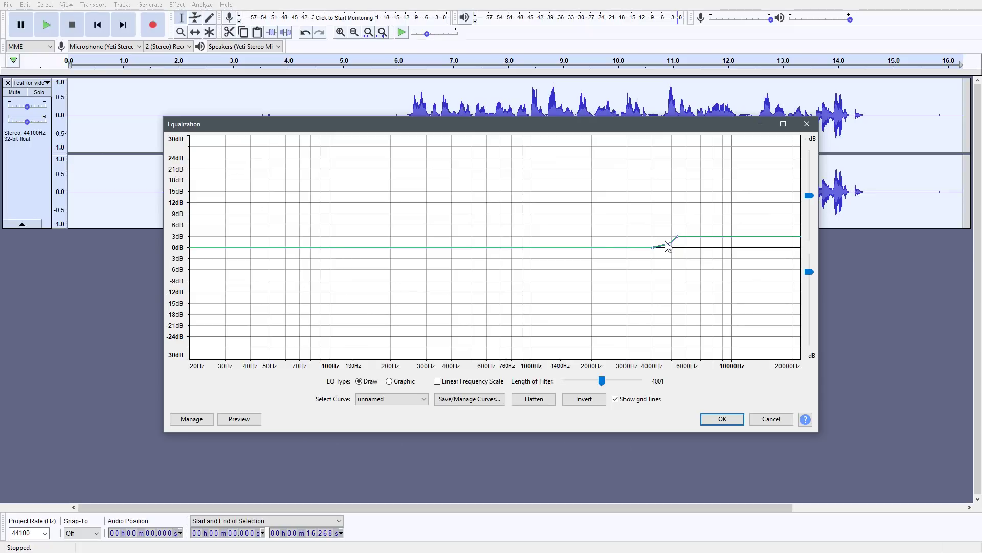
{"action": "left_click", "coordinate": [406, 401]}
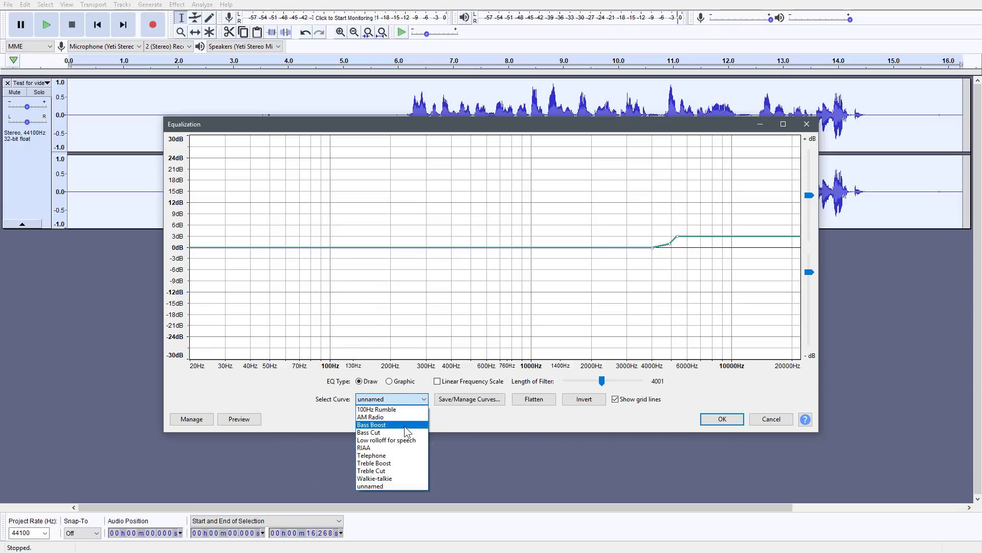
{"action": "left_click", "coordinate": [405, 425]}
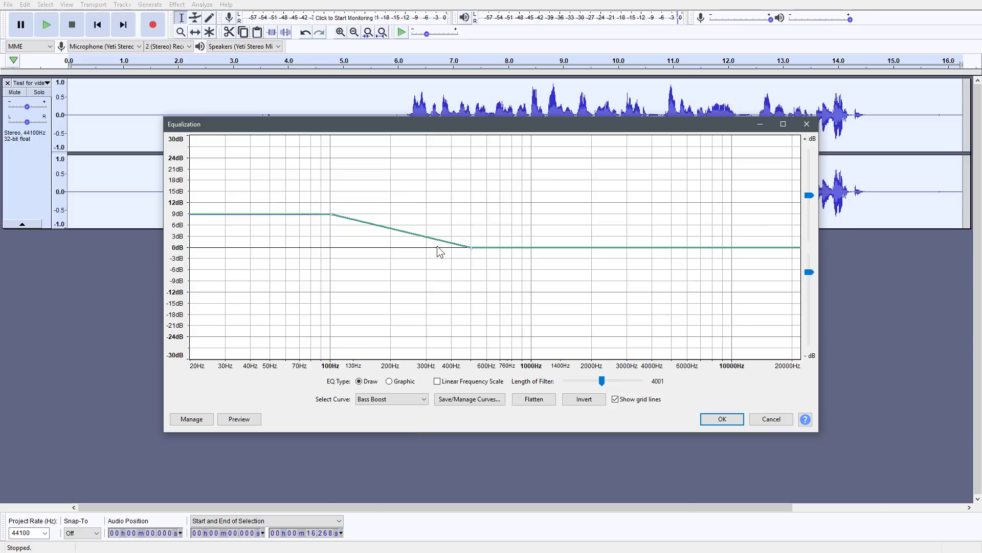
{"action": "left_click", "coordinate": [467, 250]}
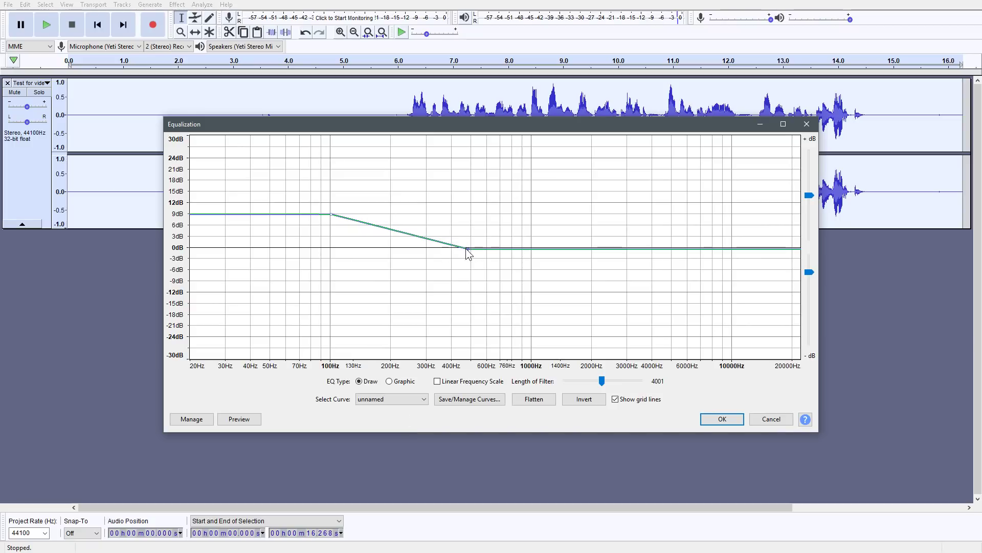
{"action": "left_click_drag", "start_coordinate": [466, 249], "coordinate": [366, 252]}
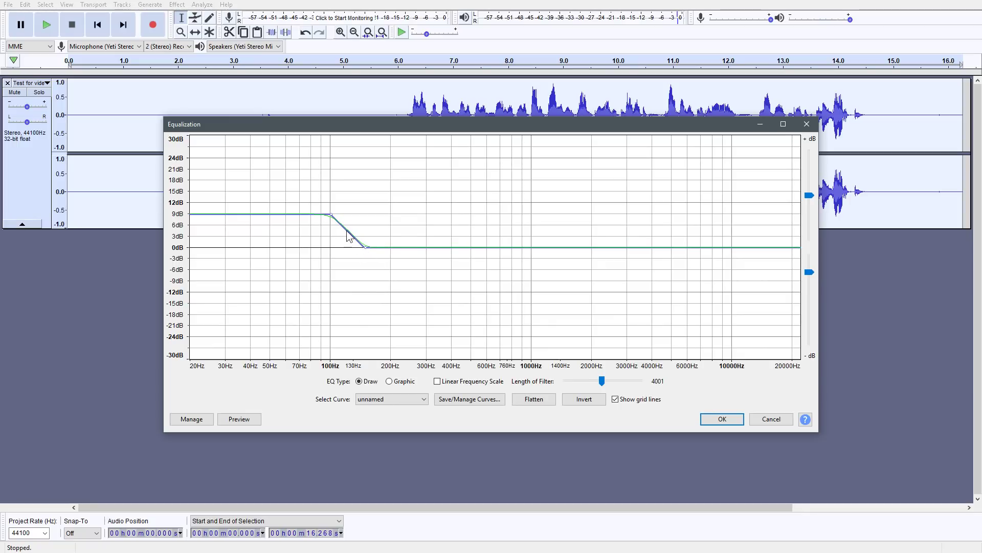
{"action": "left_click", "coordinate": [345, 233]}
{"action": "left_click_drag", "start_coordinate": [345, 234], "coordinate": [342, 237]}
{"action": "left_click", "coordinate": [720, 422]}
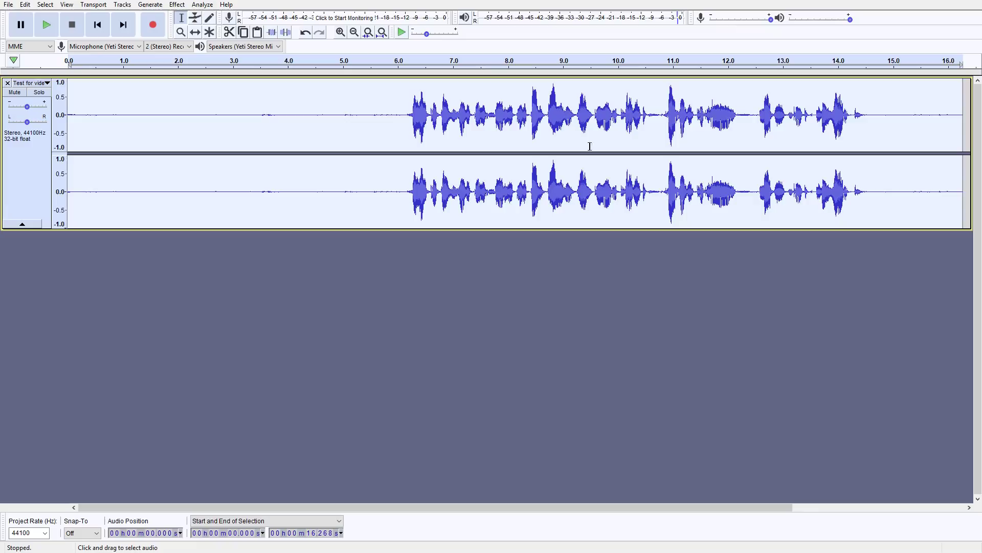
Step: Apply the Treble Boost equalization curve, lowered to about 3 dB above roughly 5000 Hz
{"action": "left_click", "coordinate": [176, 4]}
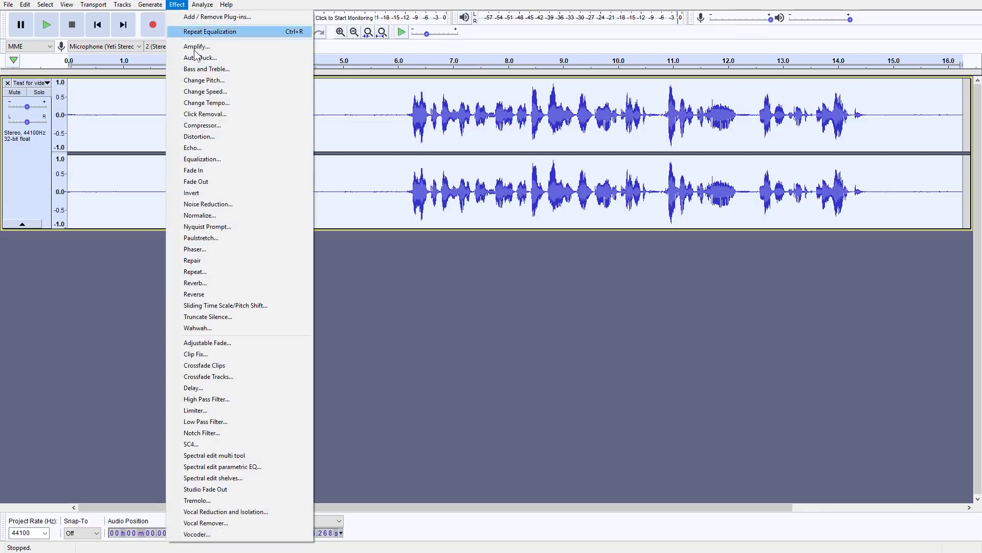
{"action": "left_click", "coordinate": [228, 159]}
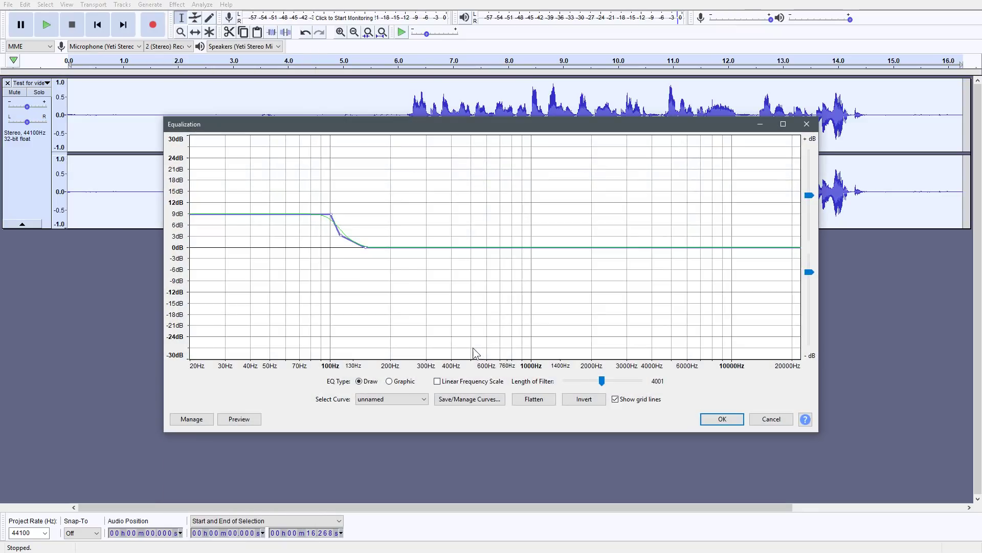
{"action": "left_click", "coordinate": [379, 399]}
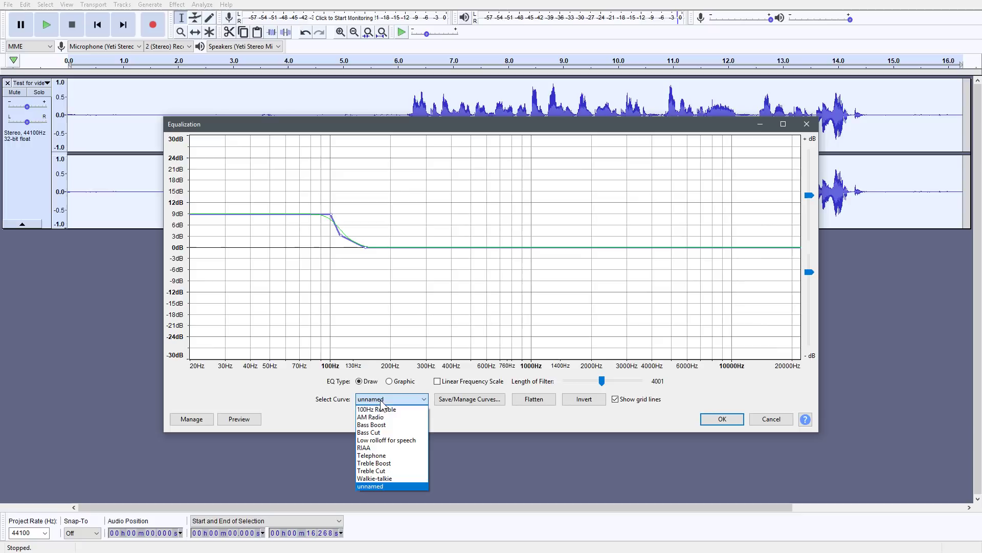
{"action": "left_click", "coordinate": [400, 463]}
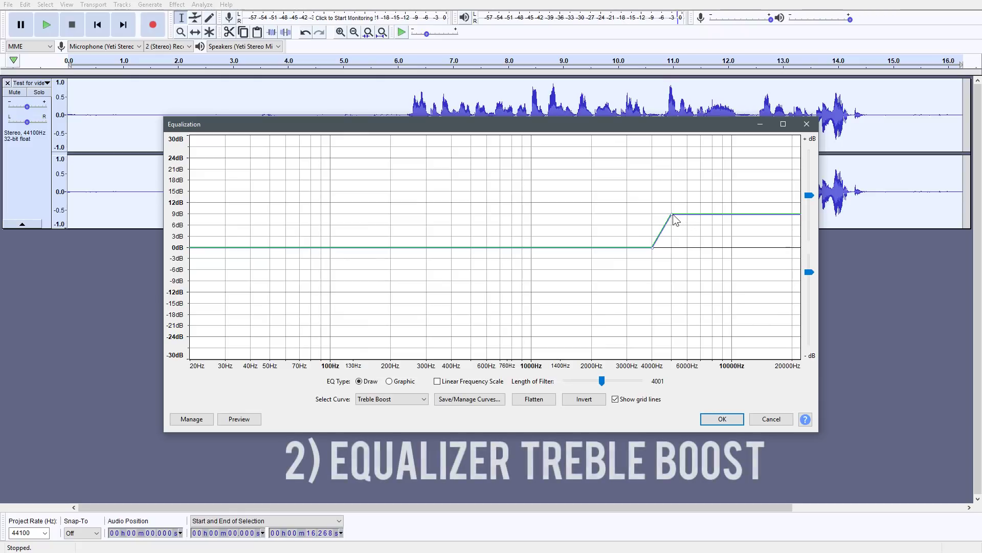
{"action": "left_click_drag", "start_coordinate": [672, 214], "coordinate": [678, 237]}
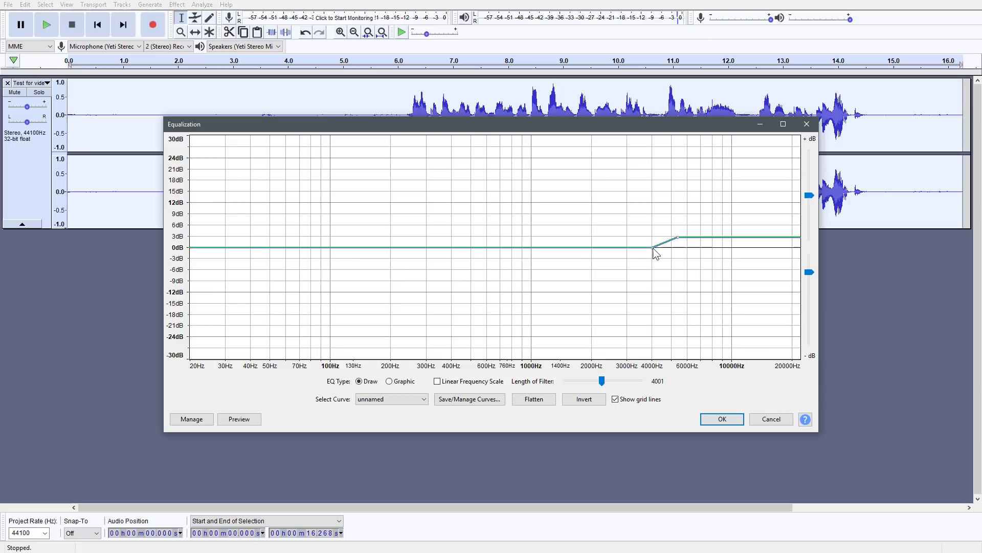
{"action": "left_click_drag", "start_coordinate": [654, 248], "coordinate": [693, 238]}
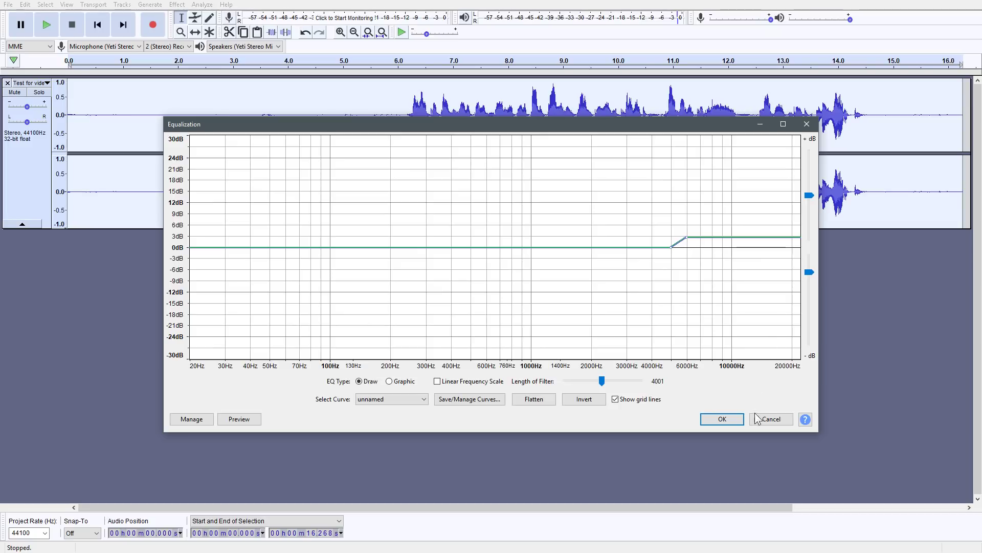
{"action": "left_click", "coordinate": [722, 419]}
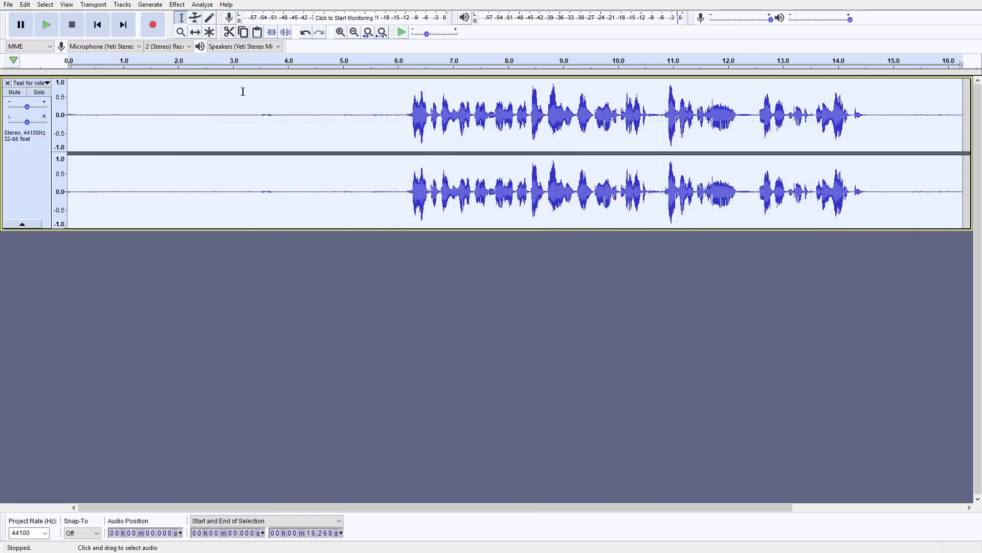
Step: Apply the Compressor (−12 dB threshold, 2:1 ratio, based on peaks) to the whole track
{"action": "left_click", "coordinate": [177, 5]}
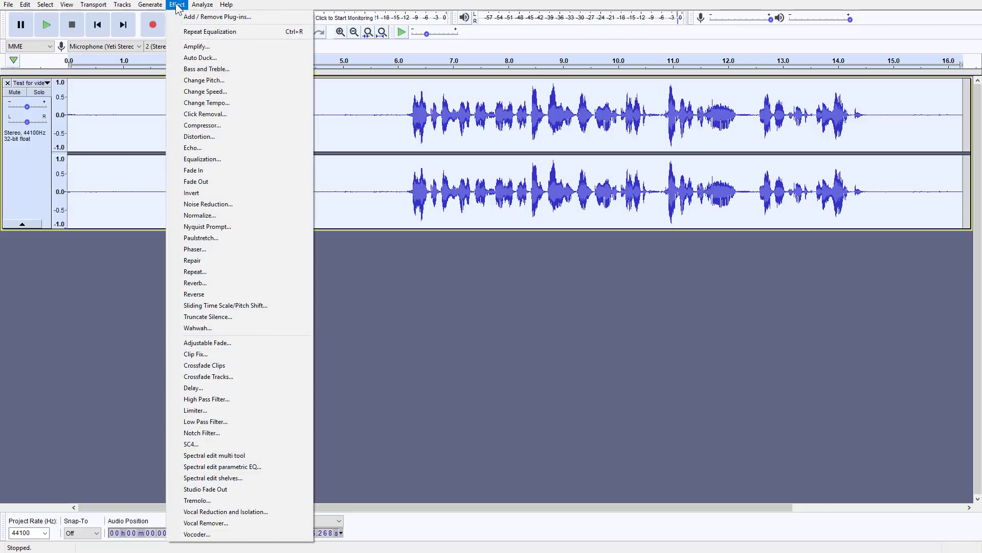
{"action": "left_click", "coordinate": [232, 124]}
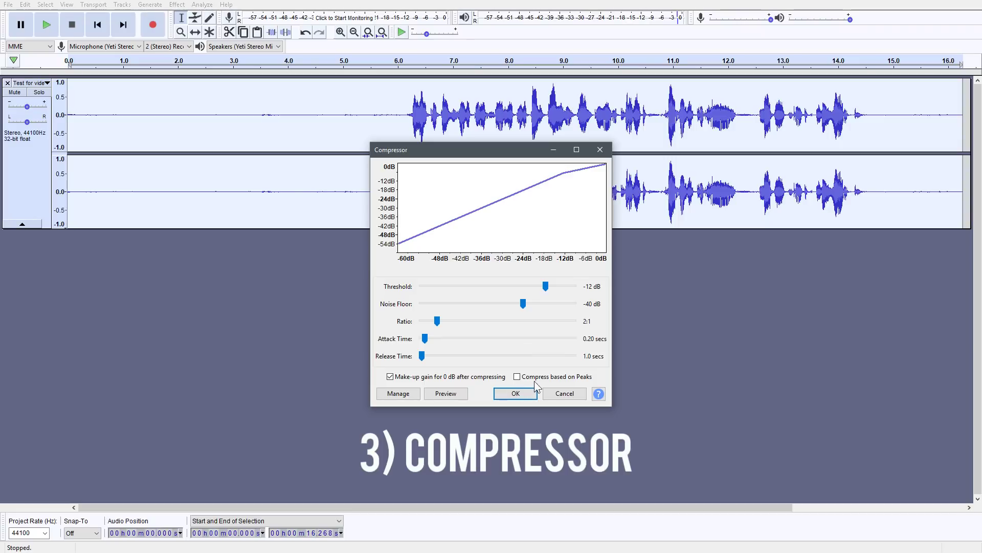
{"action": "left_click", "coordinate": [553, 376]}
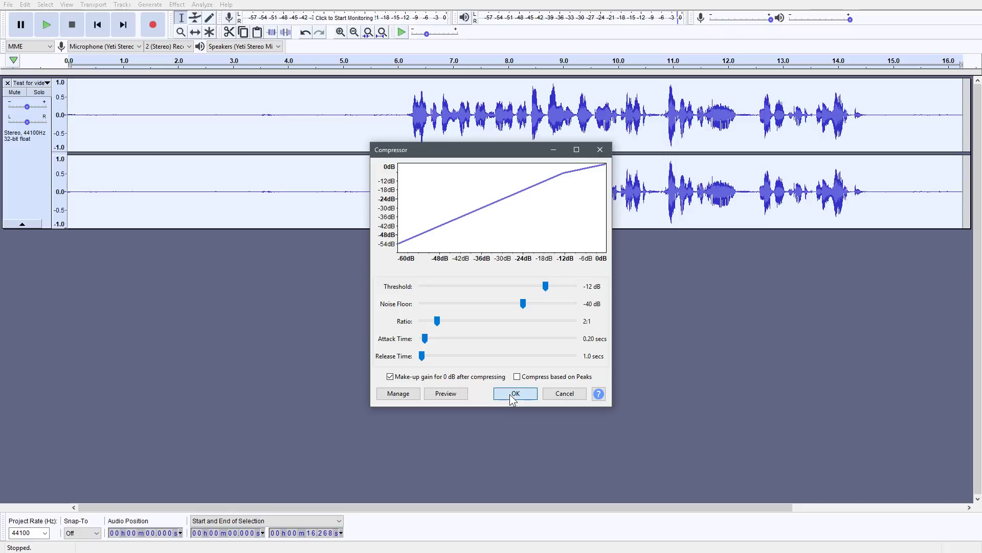
{"action": "left_click", "coordinate": [513, 393]}
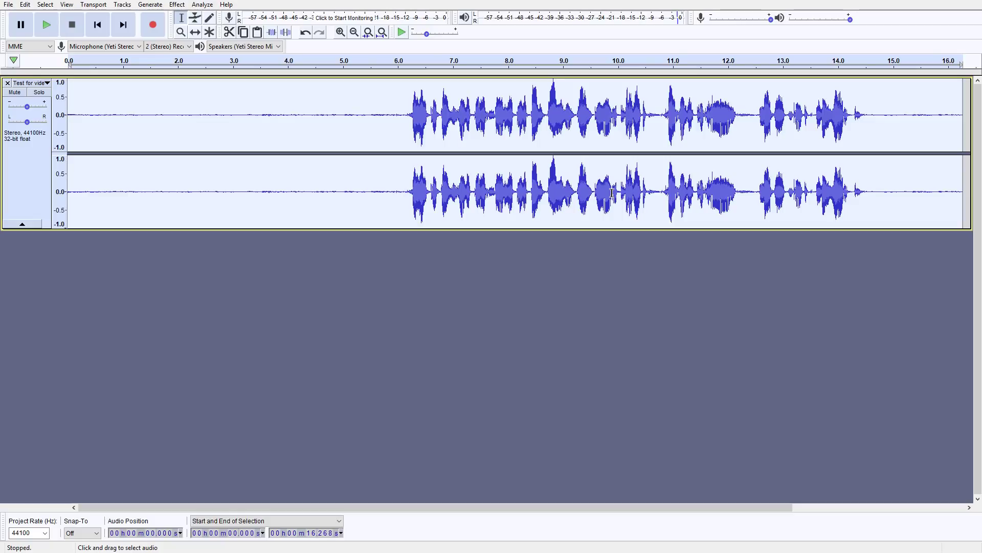
Step: Apply the Limiter with Soft Limit at −3 dB and 10 ms hold
{"action": "left_click", "coordinate": [176, 5]}
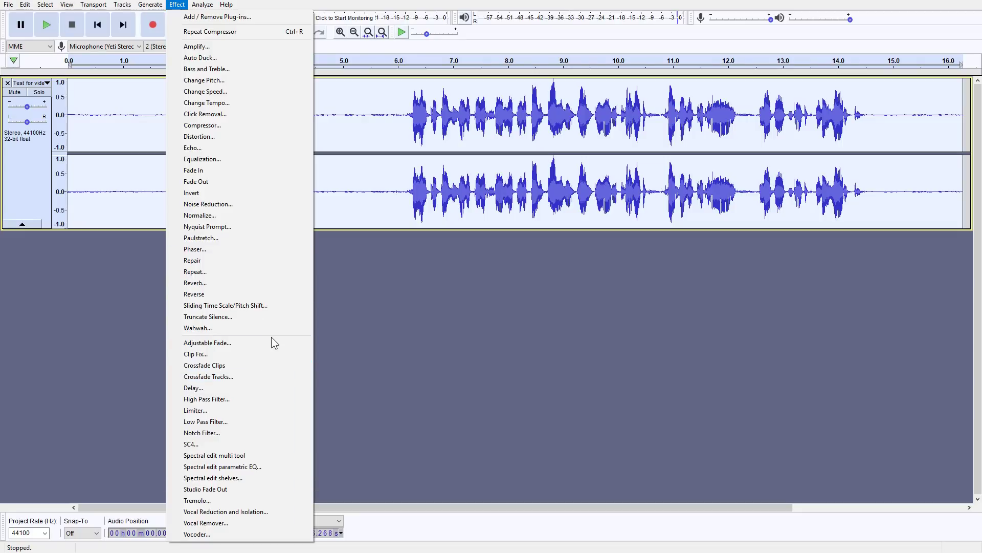
{"action": "left_click", "coordinate": [263, 409]}
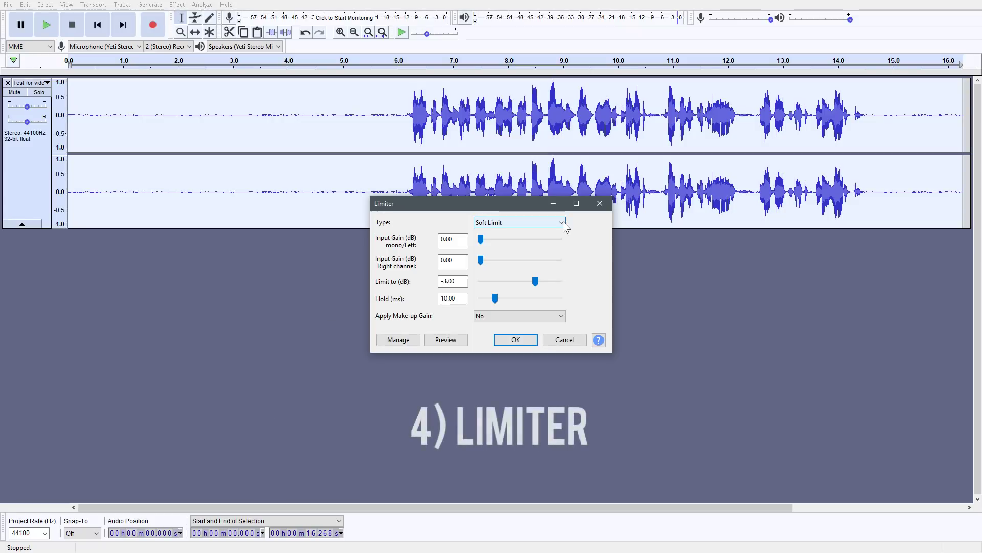
{"action": "left_click", "coordinate": [515, 340]}
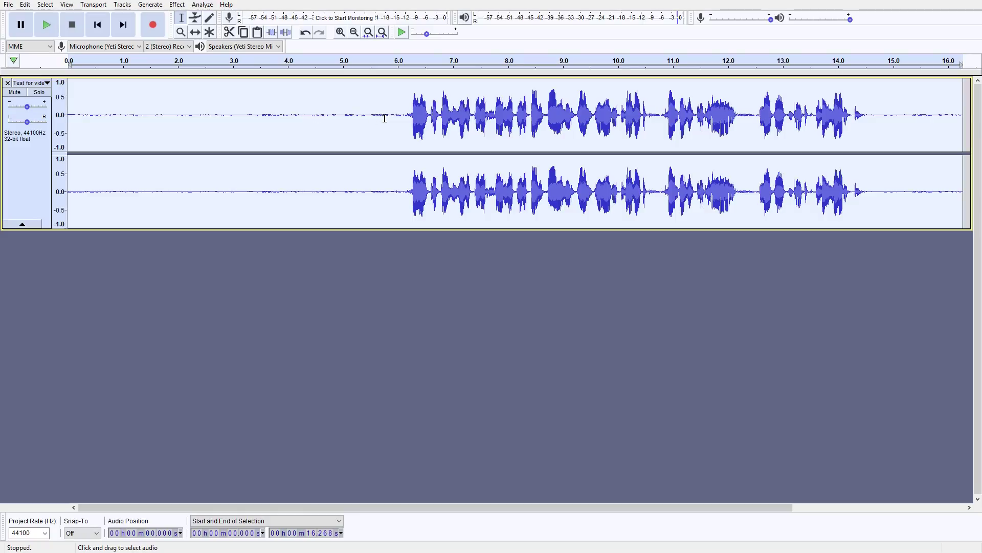
Step: Capture a Noise Reduction noise profile from the silent lead-in before the speech
{"action": "left_click_drag", "start_coordinate": [389, 117], "coordinate": [67, 124]}
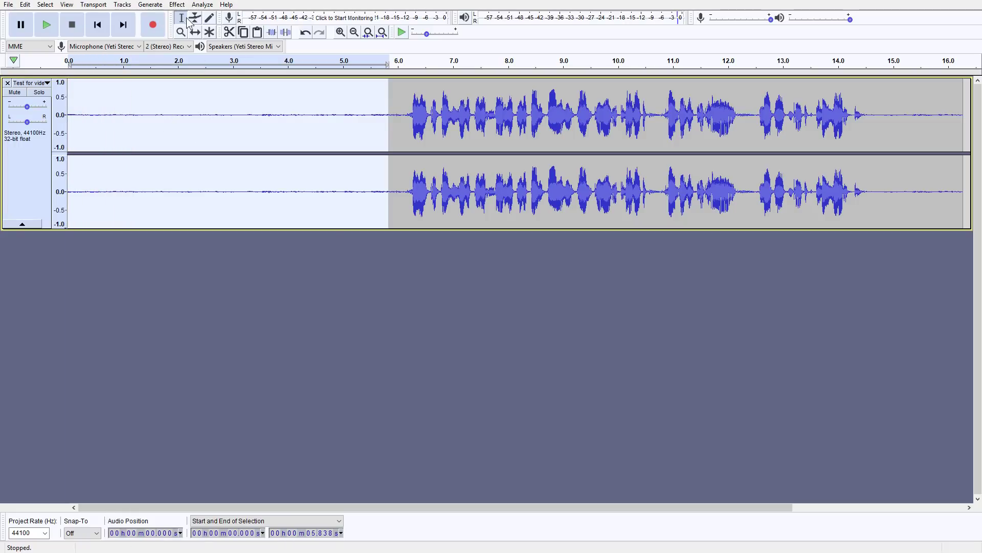
{"action": "left_click", "coordinate": [177, 4]}
{"action": "left_click", "coordinate": [241, 203]}
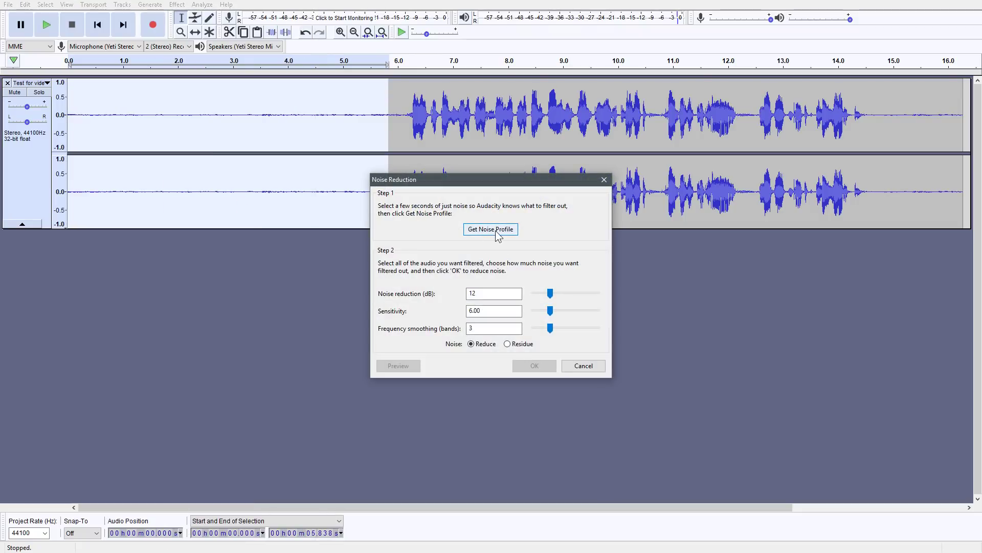
{"action": "left_click", "coordinate": [496, 231]}
Step: Apply 12 dB Noise Reduction to the entire recording
{"action": "key", "text": "ctrl+a"}
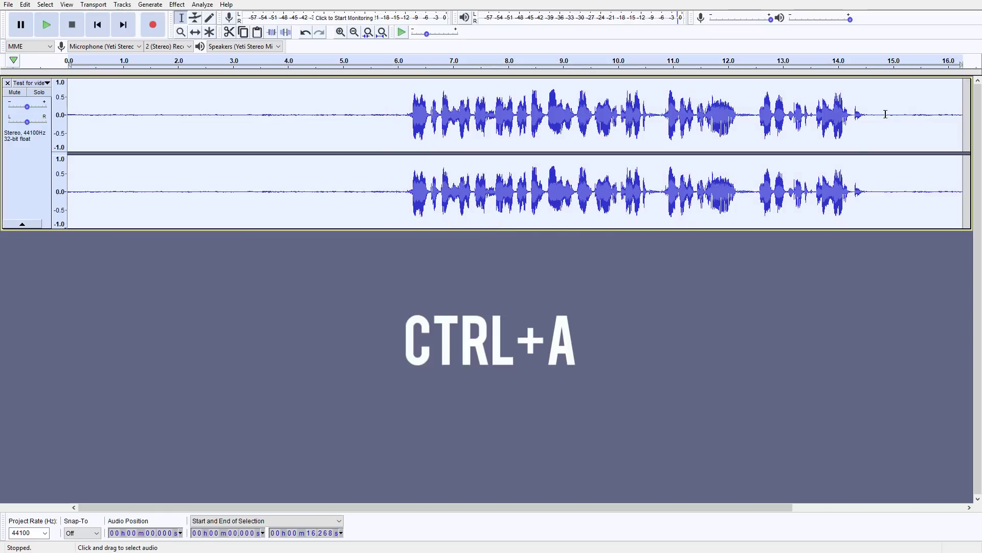
{"action": "left_click", "coordinate": [176, 5]}
{"action": "left_click", "coordinate": [250, 202]}
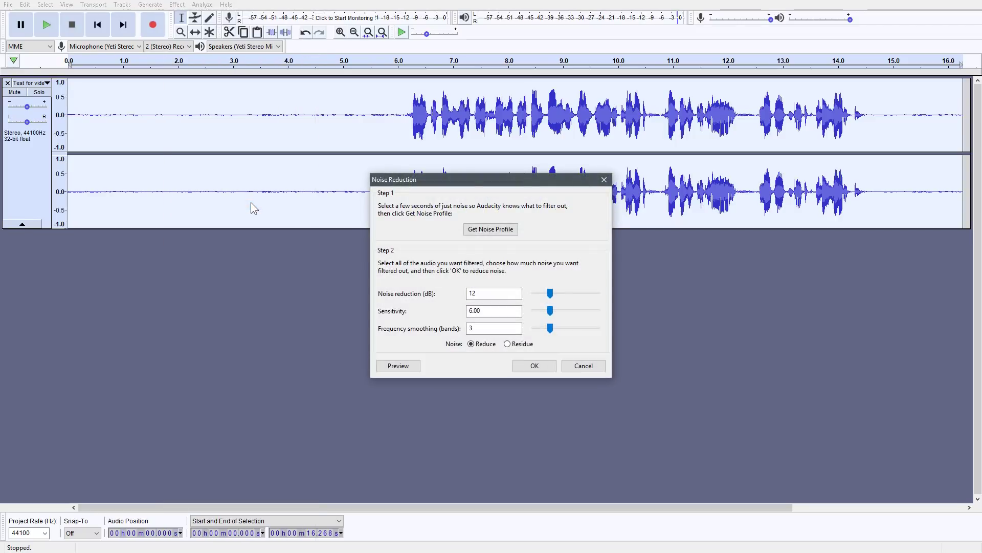
{"action": "left_click", "coordinate": [533, 366]}
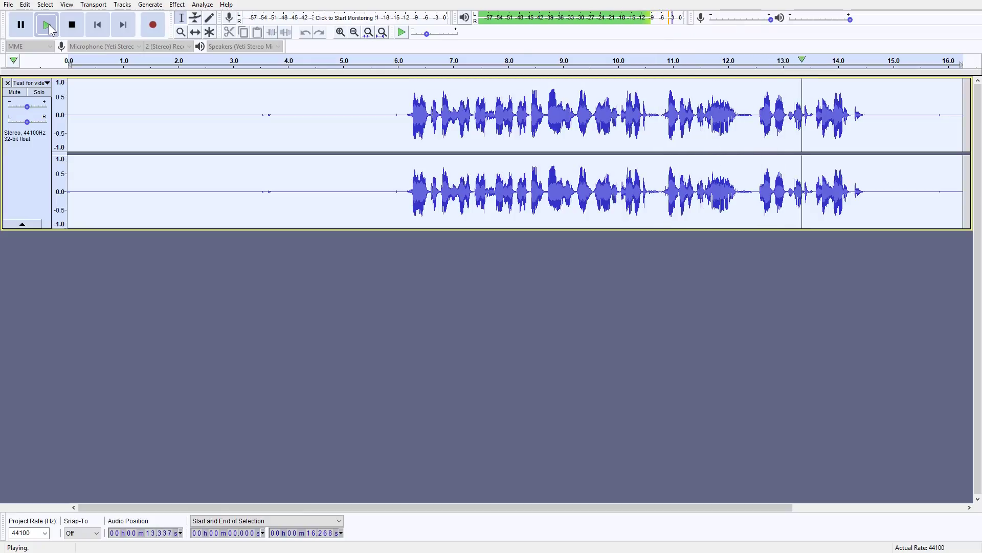
Step: Stop playback, then cut the silent opening up to 5.568 s and the silence after 9.259 s
{"action": "left_click", "coordinate": [72, 24]}
{"action": "left_click_drag", "start_coordinate": [375, 120], "coordinate": [68, 123]}
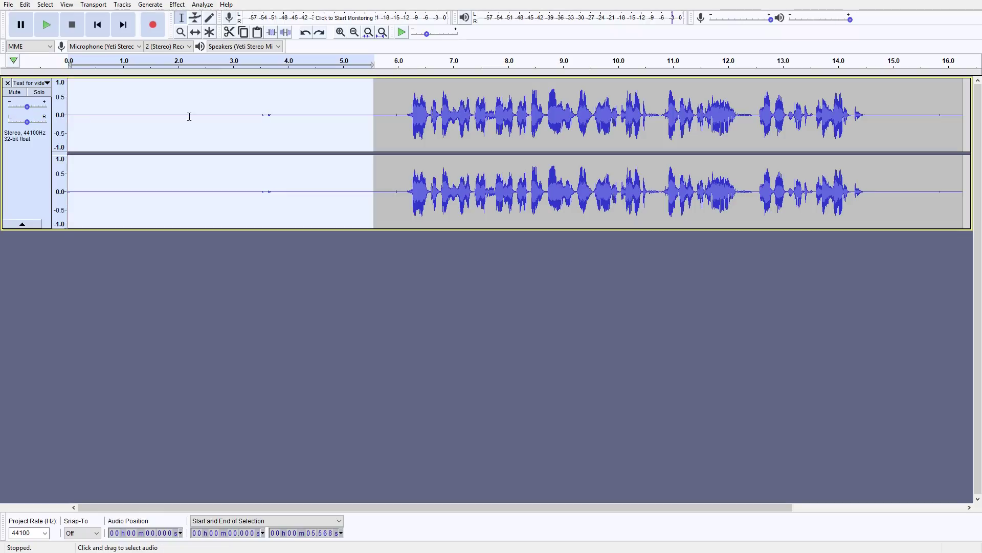
{"action": "left_click", "coordinate": [230, 32]}
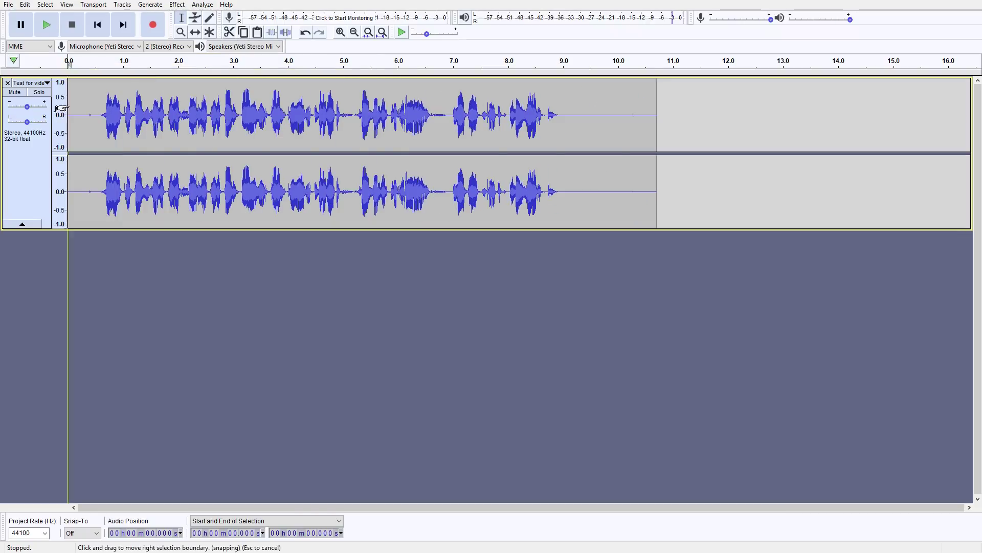
{"action": "left_click_drag", "start_coordinate": [578, 134], "coordinate": [656, 134]}
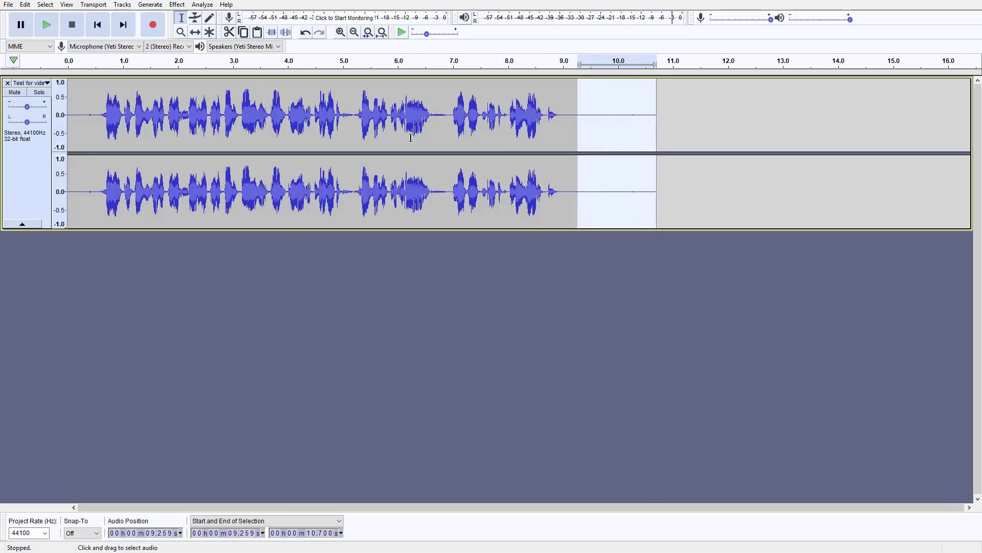
{"action": "left_click", "coordinate": [229, 33]}
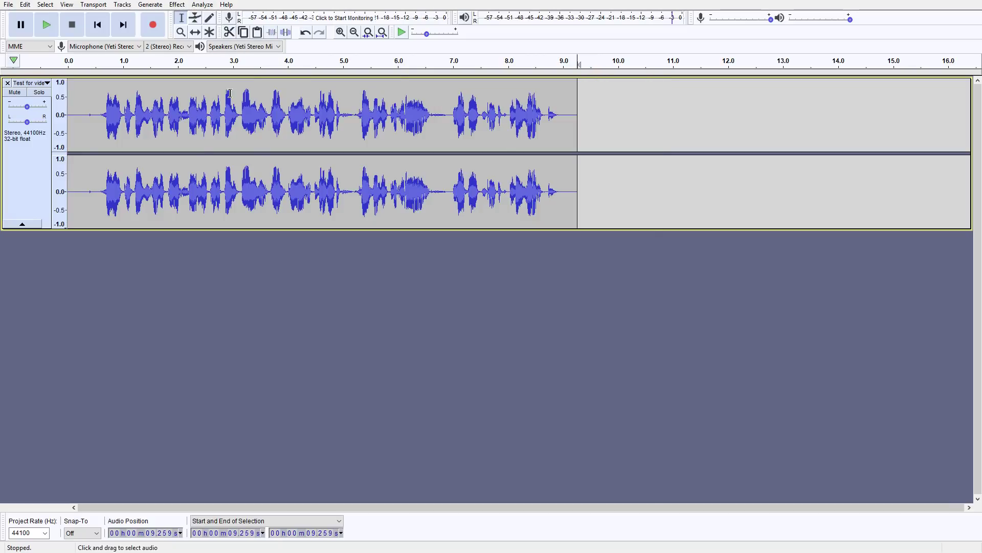
{"action": "key", "text": "alt+f"}
{"action": "mouse_move", "coordinate": [39, 90]}
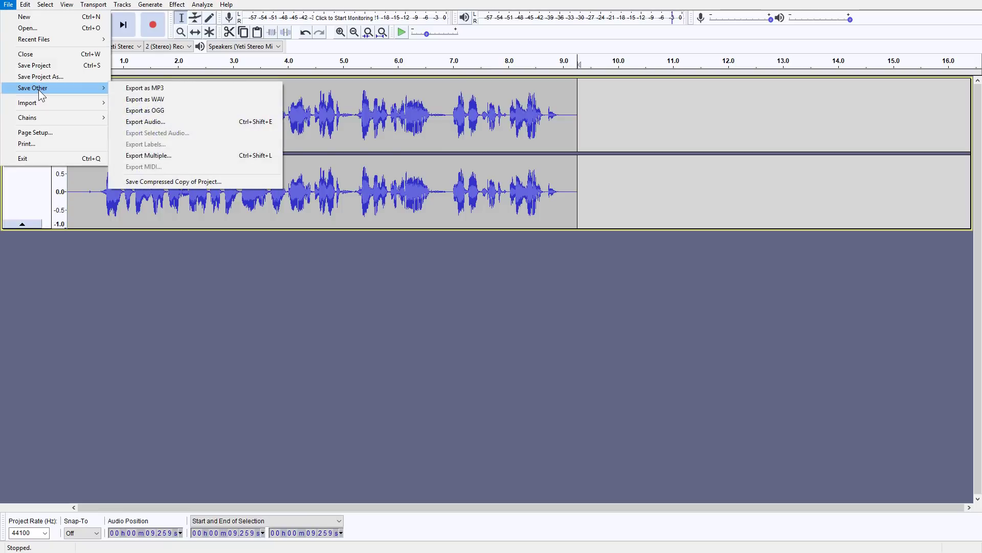
Step: Export the clip as a WAV file named 'Test for video 2' to the Desktop
{"action": "left_click", "coordinate": [147, 99]}
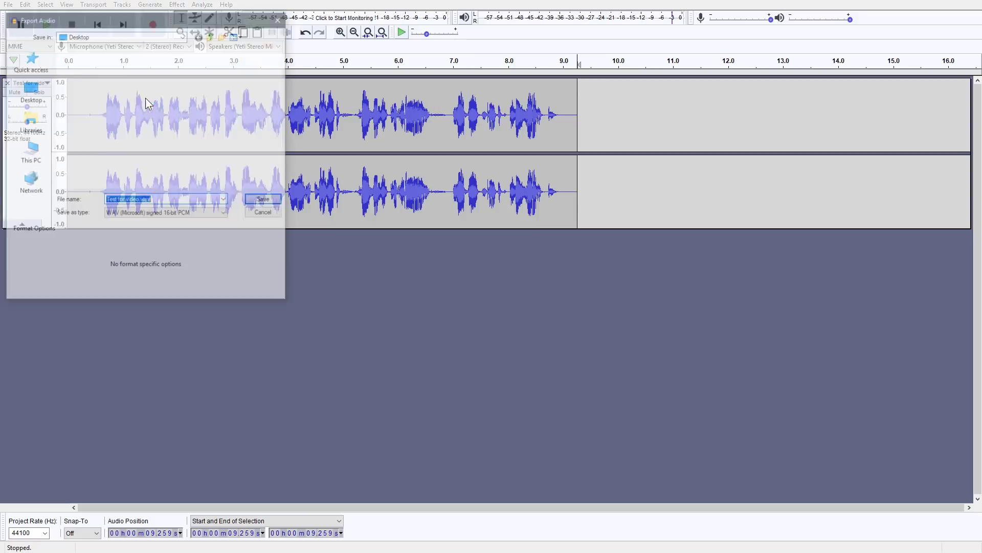
{"action": "left_click", "coordinate": [24, 94]}
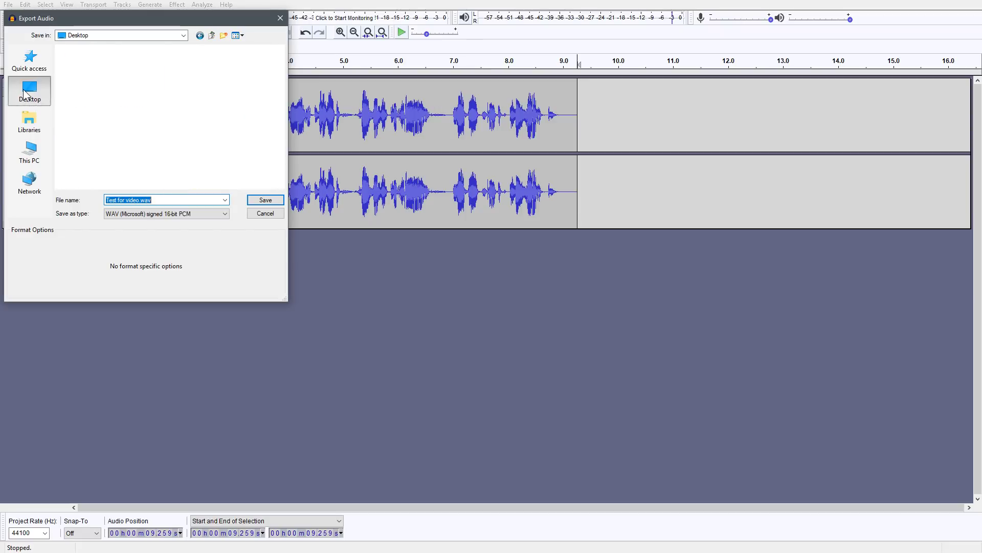
{"action": "left_click", "coordinate": [159, 199]}
{"action": "key", "text": "BackSpace"}
{"action": "key", "text": "BackSpace"}
{"action": "key", "text": "BackSpace"}
{"action": "key", "text": "BackSpace"}
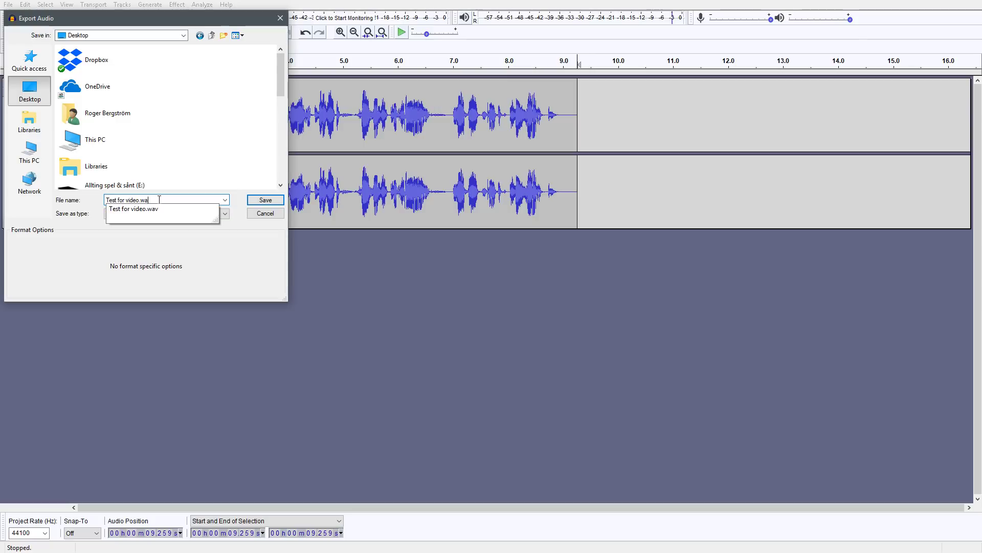
{"action": "type", "text": "2"}
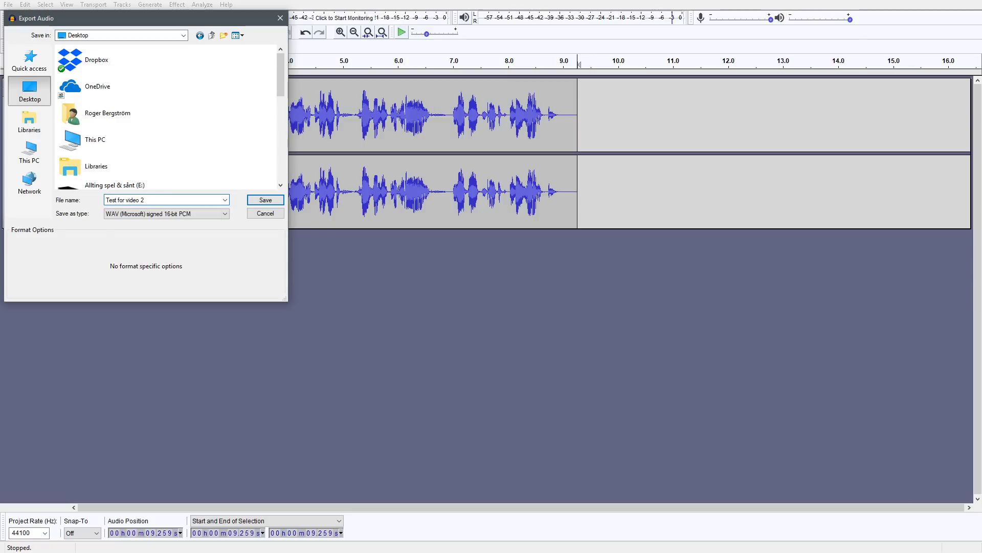
{"action": "left_click", "coordinate": [258, 205]}
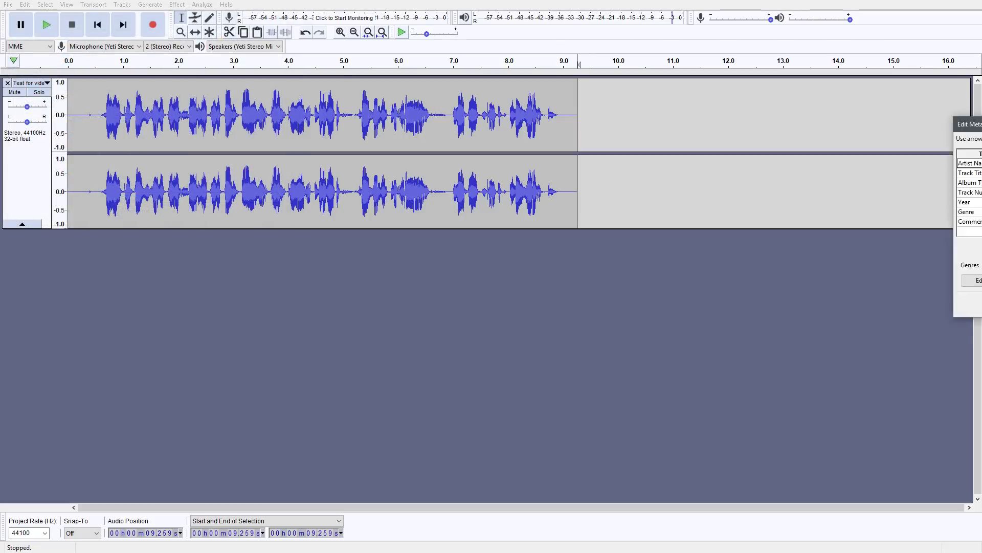
Step: Accept the empty metadata tags to finish the export, then move the new desktop icon
{"action": "left_click_drag", "start_coordinate": [980, 125], "coordinate": [403, 173]}
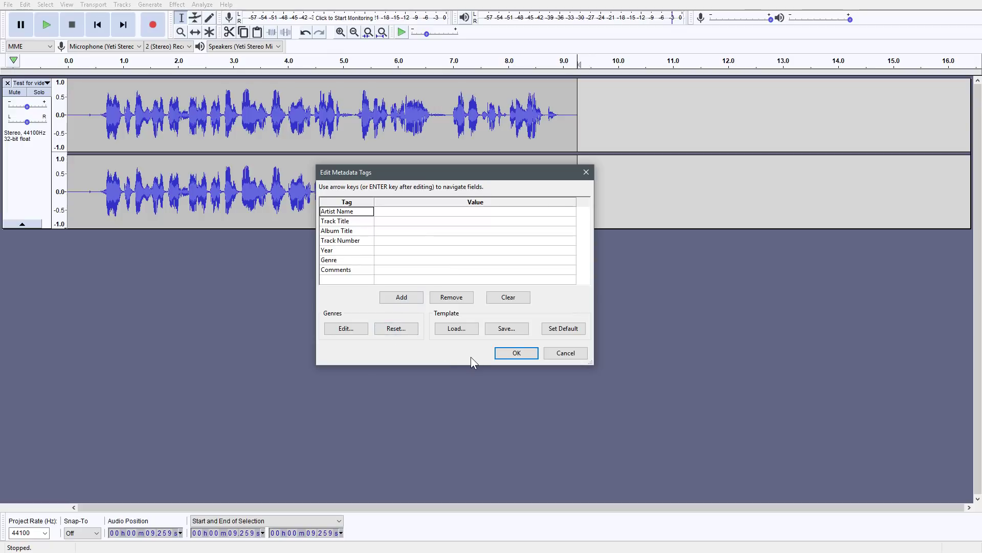
{"action": "left_click", "coordinate": [520, 355]}
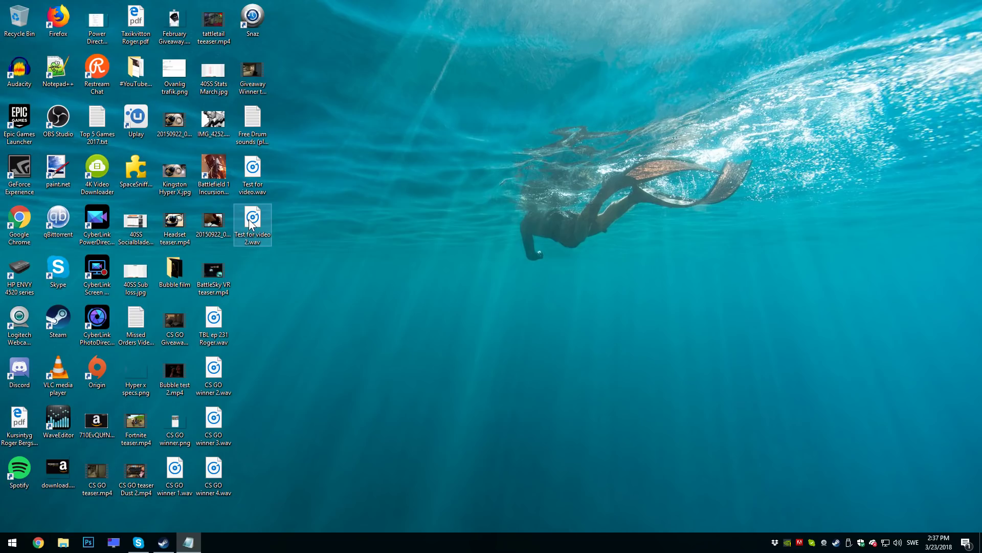
{"action": "left_click_drag", "start_coordinate": [251, 224], "coordinate": [561, 274]}
Step: Play Test for video 2.wav, then place its icon beside Test for video.wav
{"action": "double_click", "coordinate": [568, 275]}
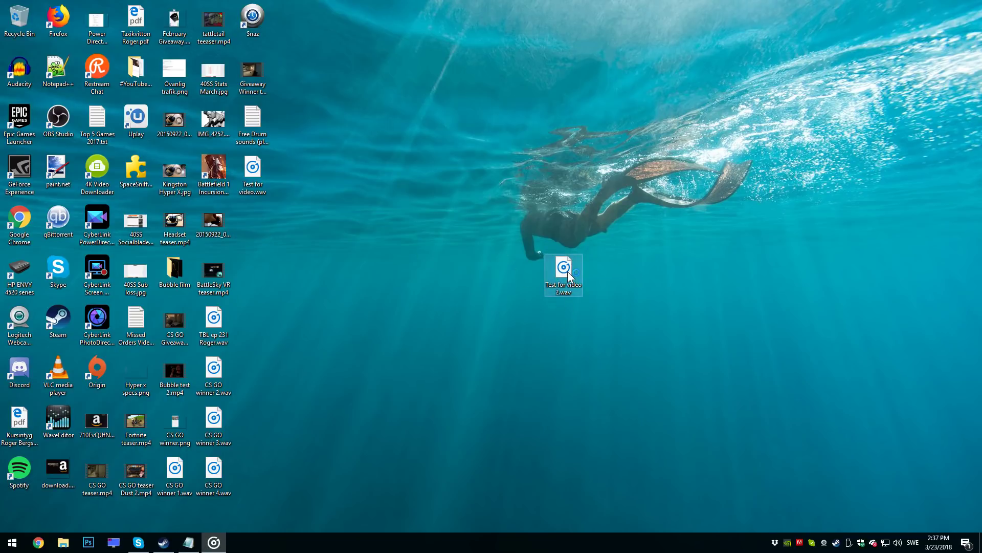
{"action": "left_click_drag", "start_coordinate": [565, 271], "coordinate": [241, 217]}
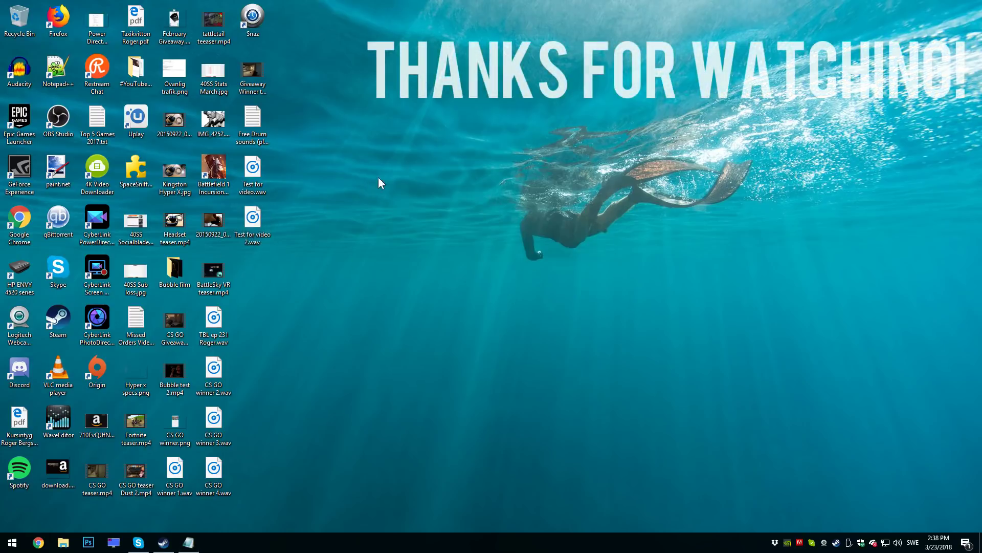